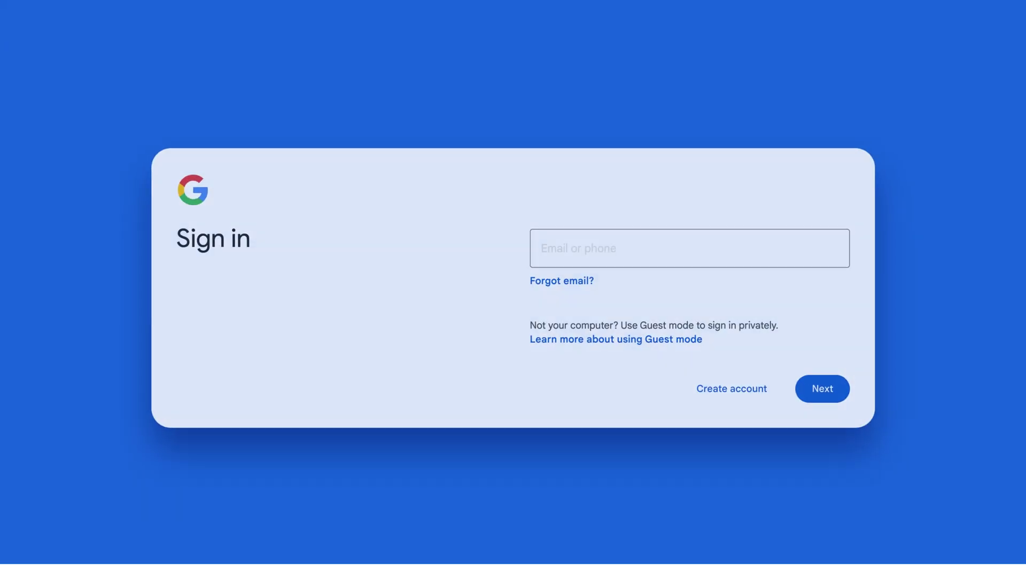
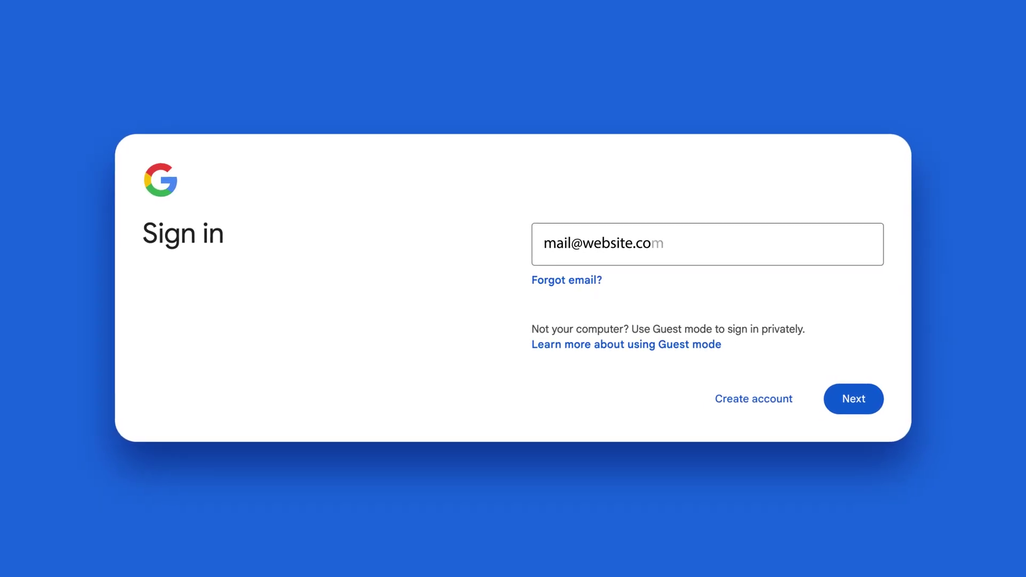
# Enter the account's e-mail address in Google Sign-in and continue to Tag Manager
pyautogui.click(756, 400)
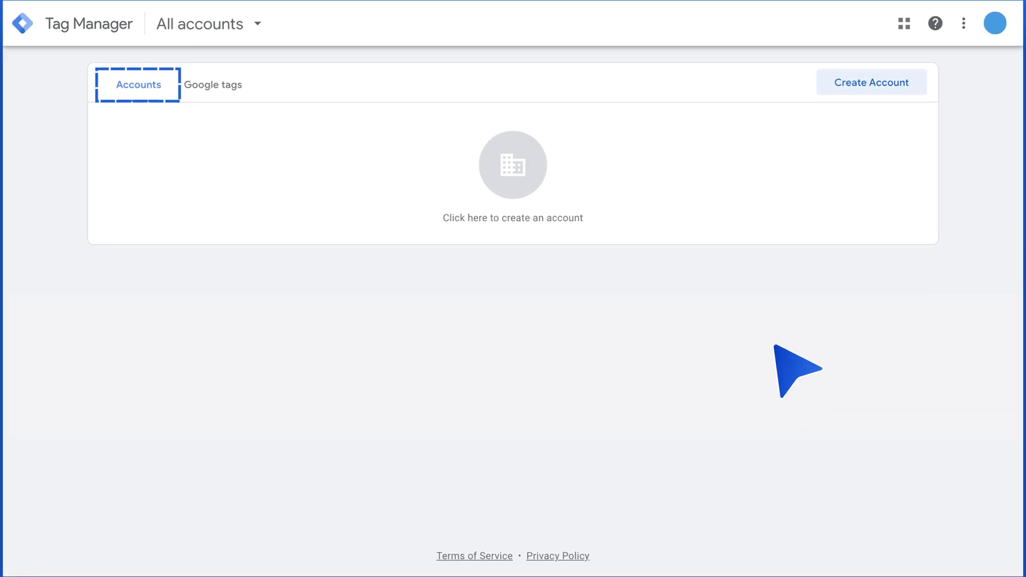
# Create a new Tag Manager account with a Web container named 'mysite'
pyautogui.click(869, 81)
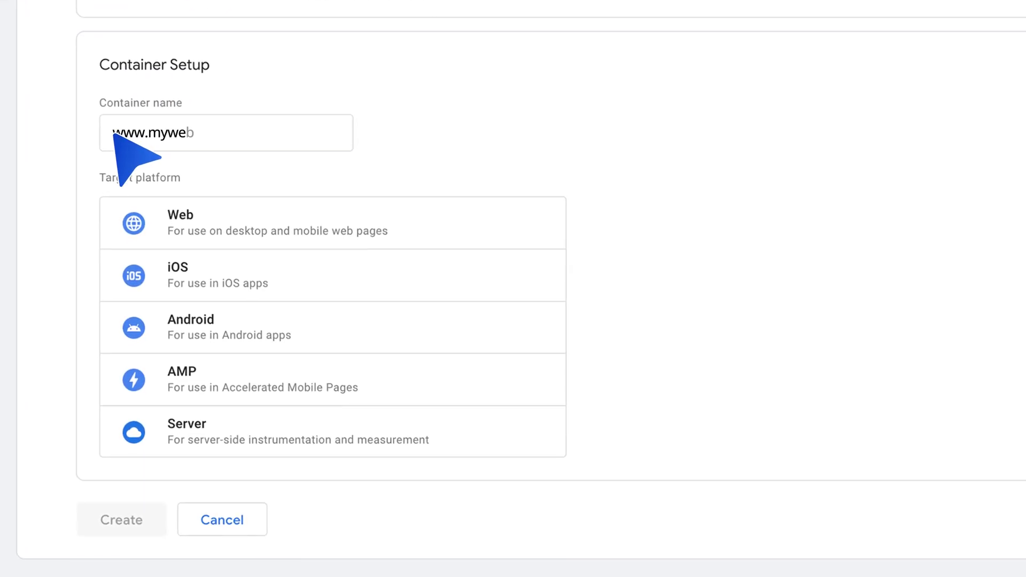
pyautogui.click(251, 224)
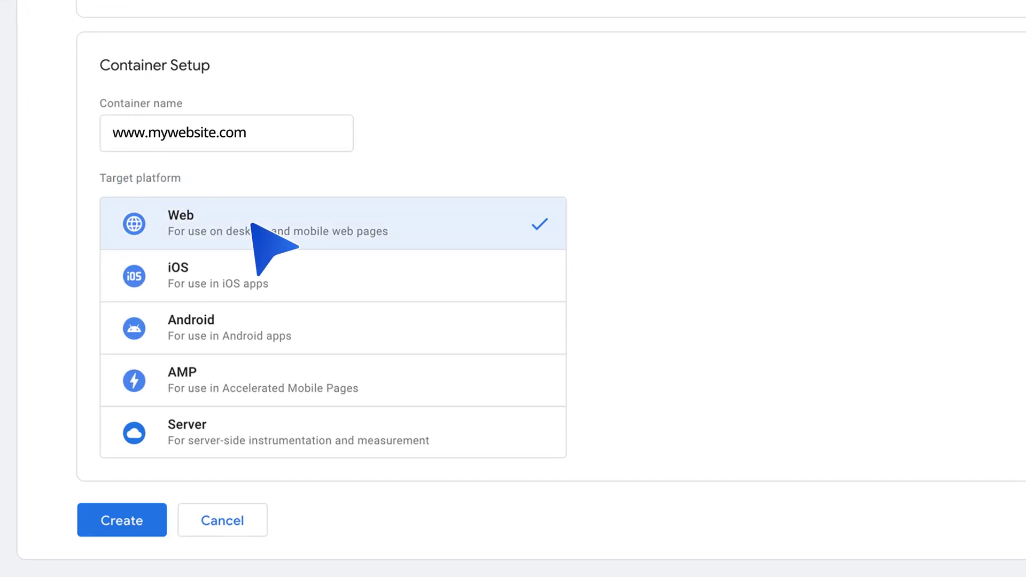
pyautogui.click(119, 519)
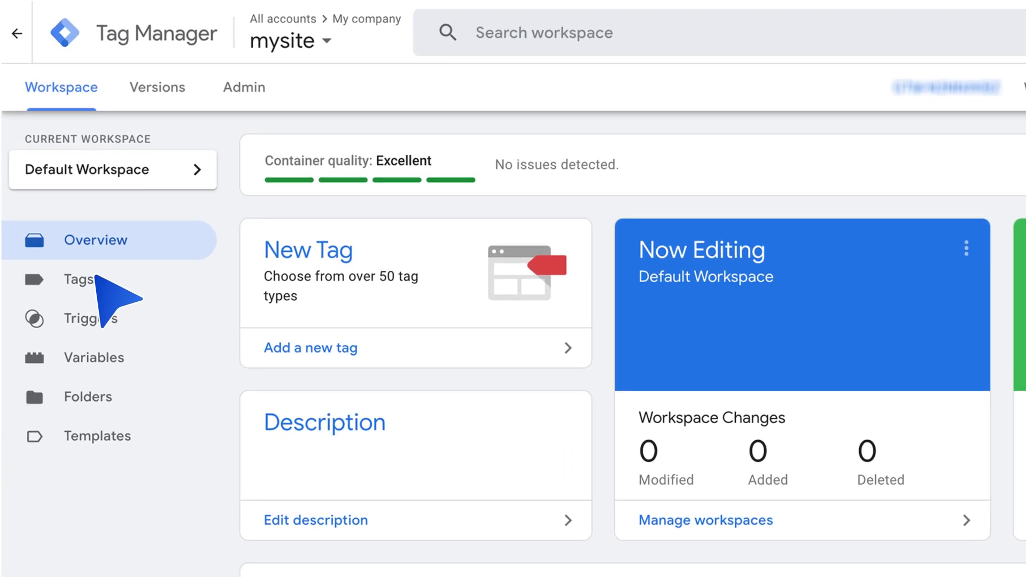
# Start a new tag named CookieYes and browse the Community Template Gallery for its type
pyautogui.click(97, 268)
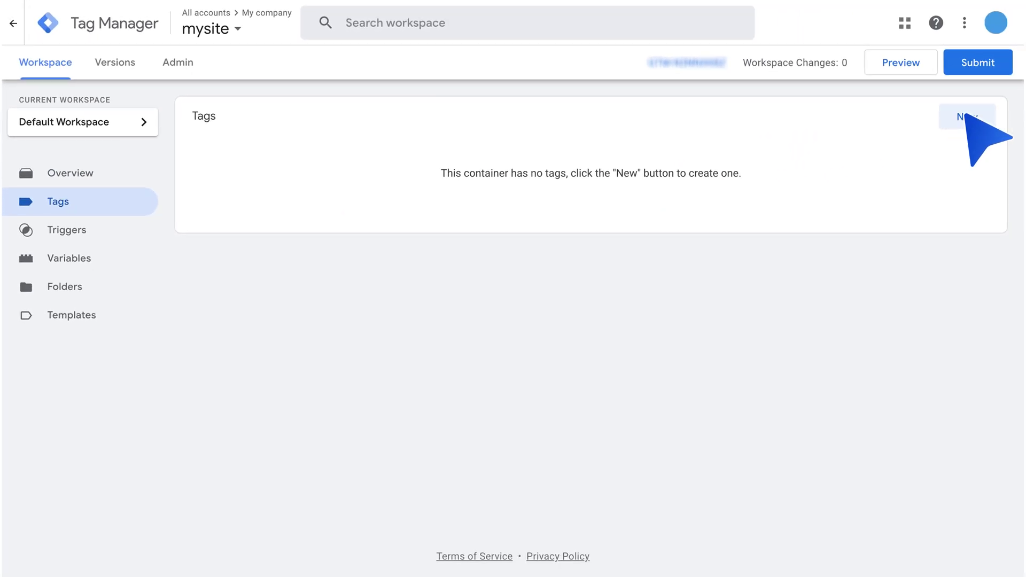
pyautogui.click(963, 113)
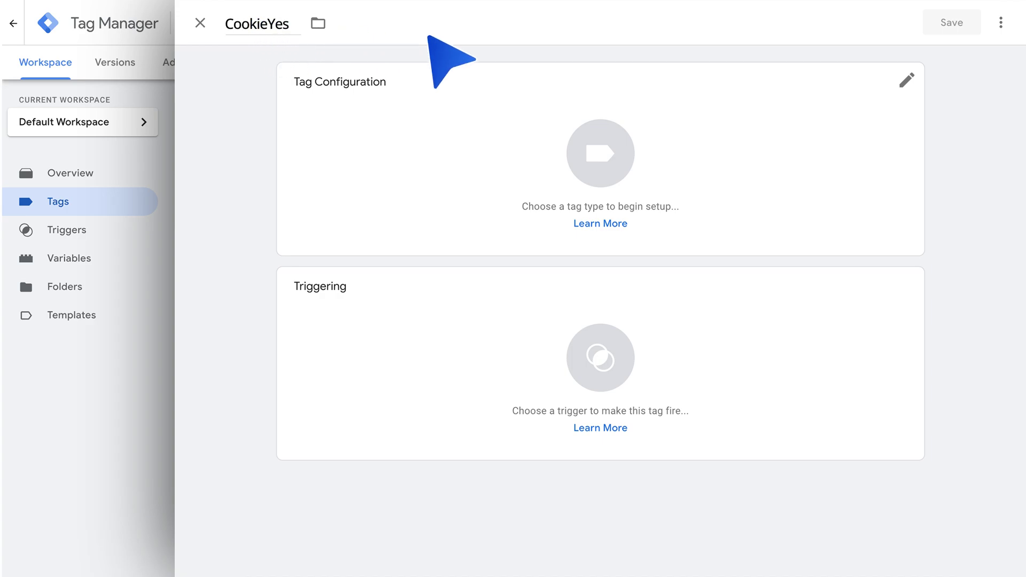
pyautogui.click(908, 77)
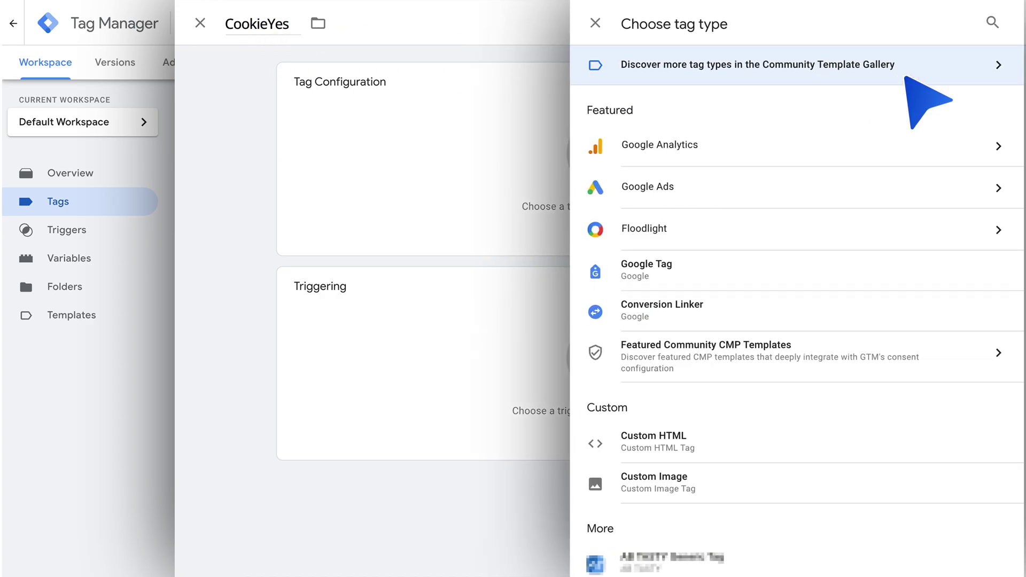
pyautogui.click(798, 64)
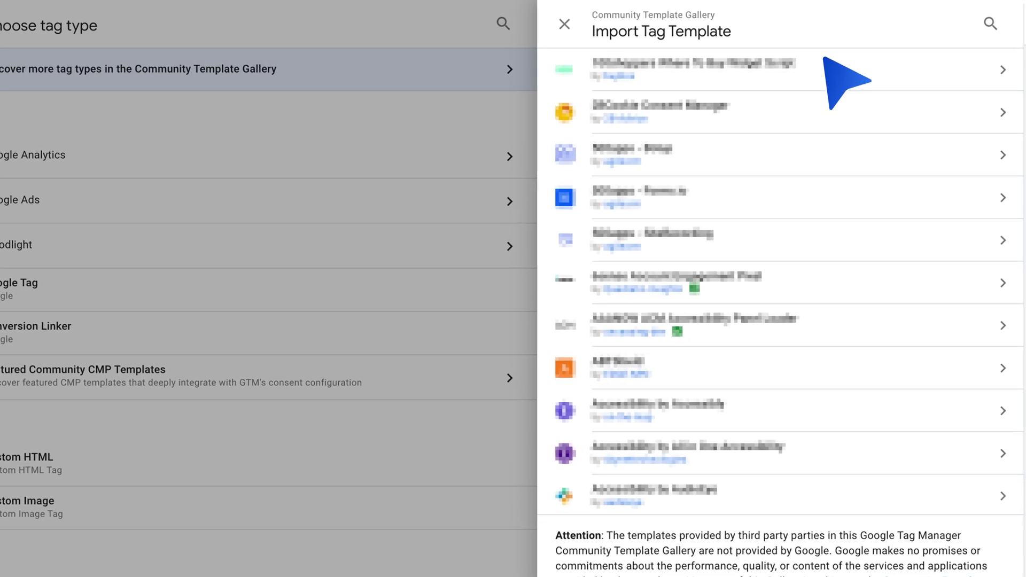
# Search the gallery for 'Cookieyes' and add the CookieYes CMP template to the workspace
pyautogui.click(990, 23)
pyautogui.write('Cookieyes')
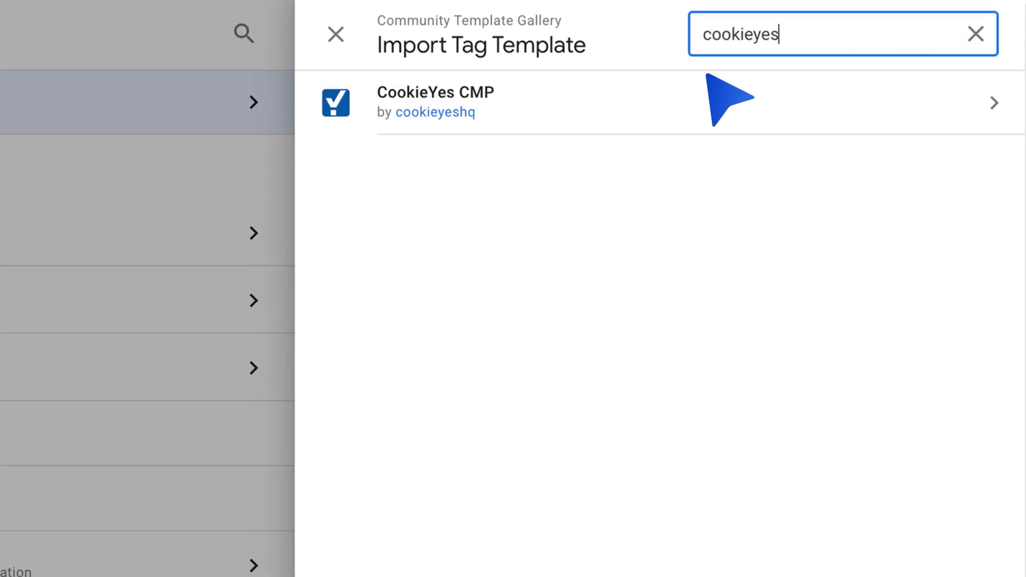
pyautogui.click(511, 106)
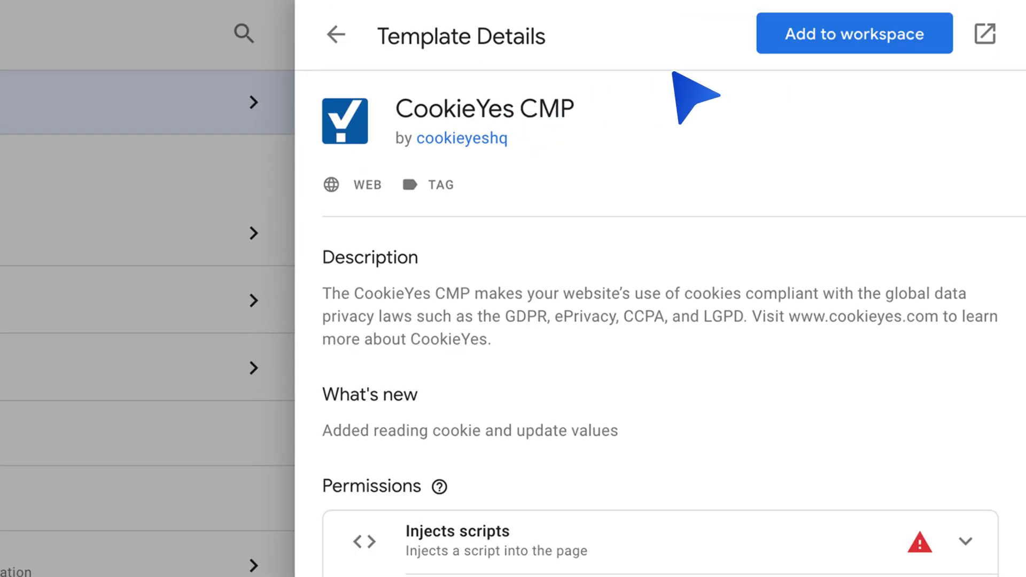
pyautogui.click(854, 35)
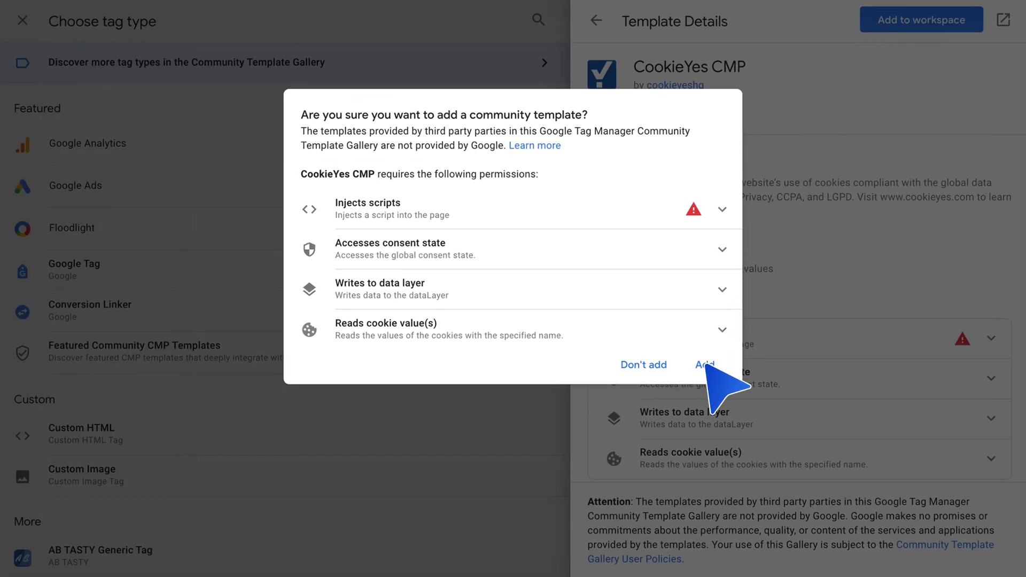
pyautogui.click(705, 365)
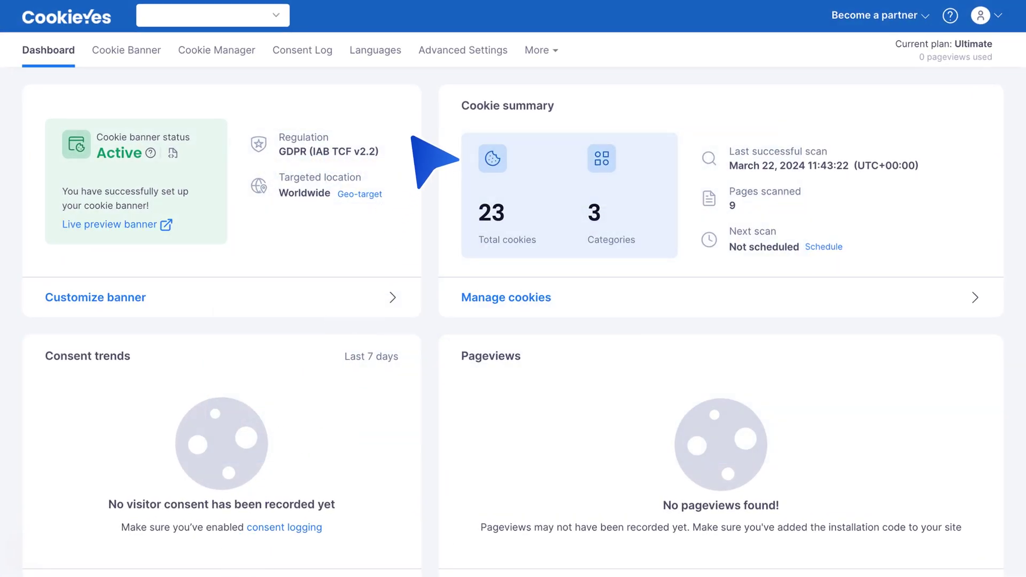
# Show the CookieYes installation code from the Advanced Settings tab
pyautogui.click(454, 48)
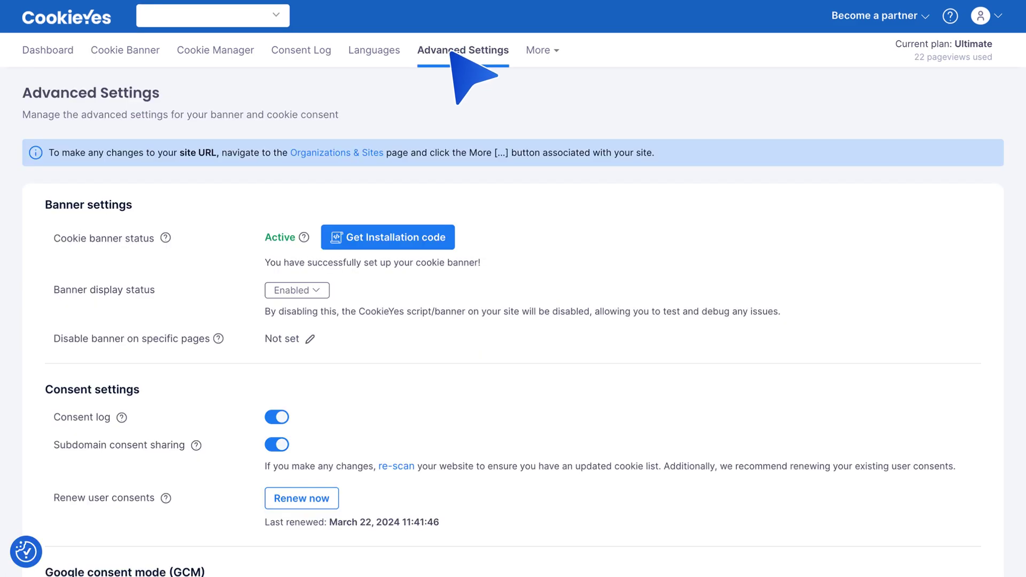
pyautogui.click(381, 237)
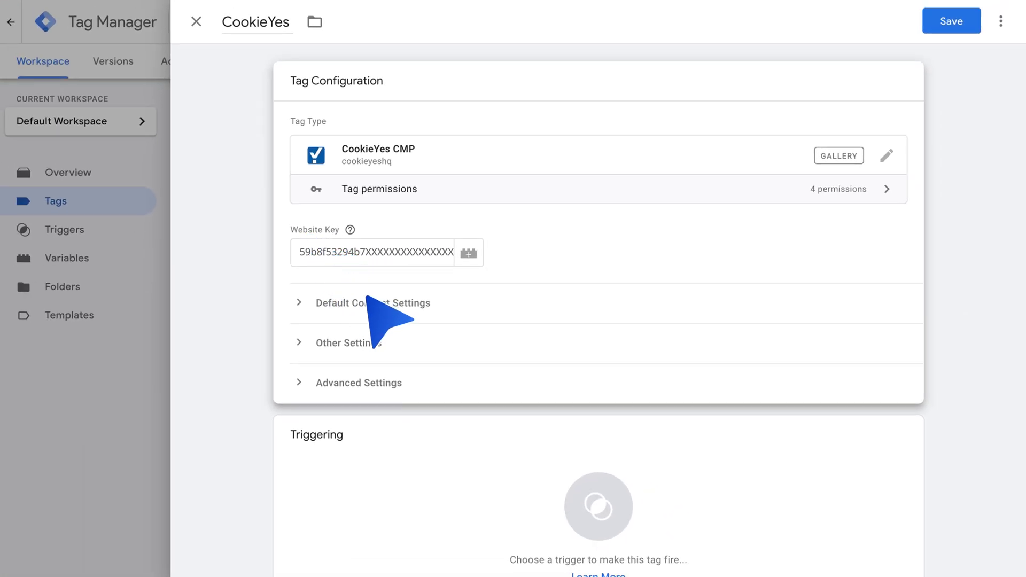
# Add a default consent row with every category Disabled for All regions
pyautogui.click(367, 303)
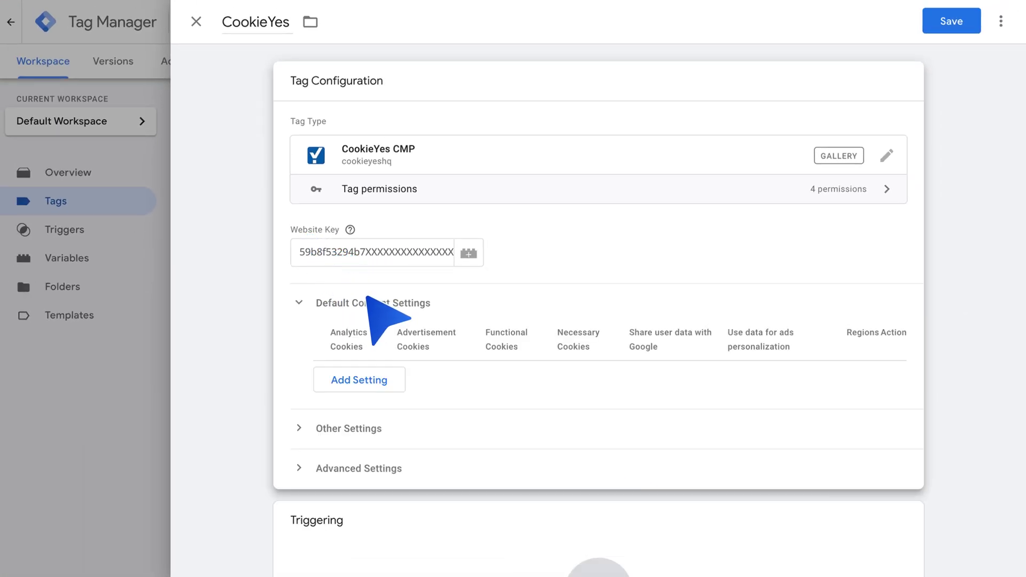
pyautogui.click(353, 379)
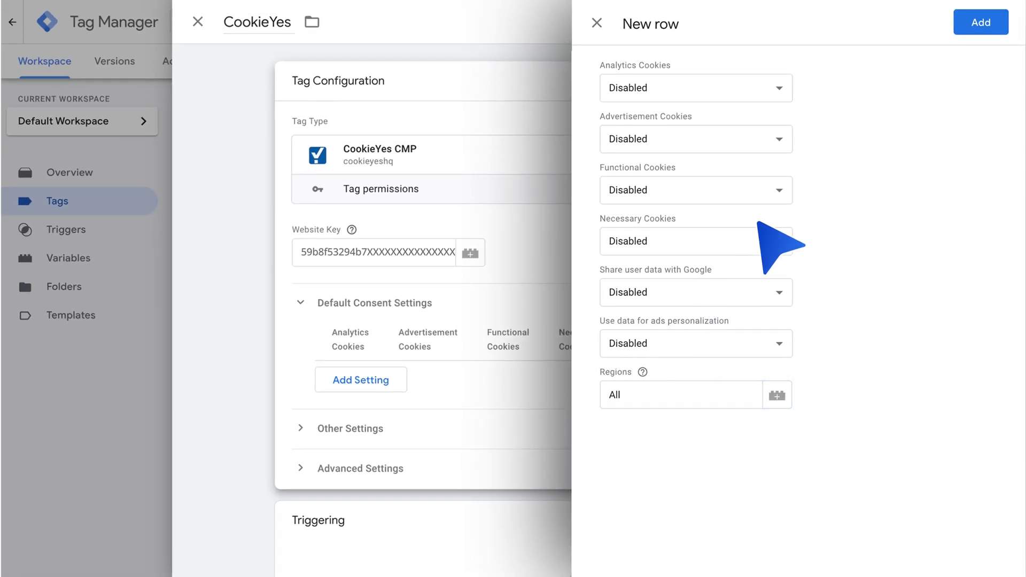
pyautogui.click(980, 22)
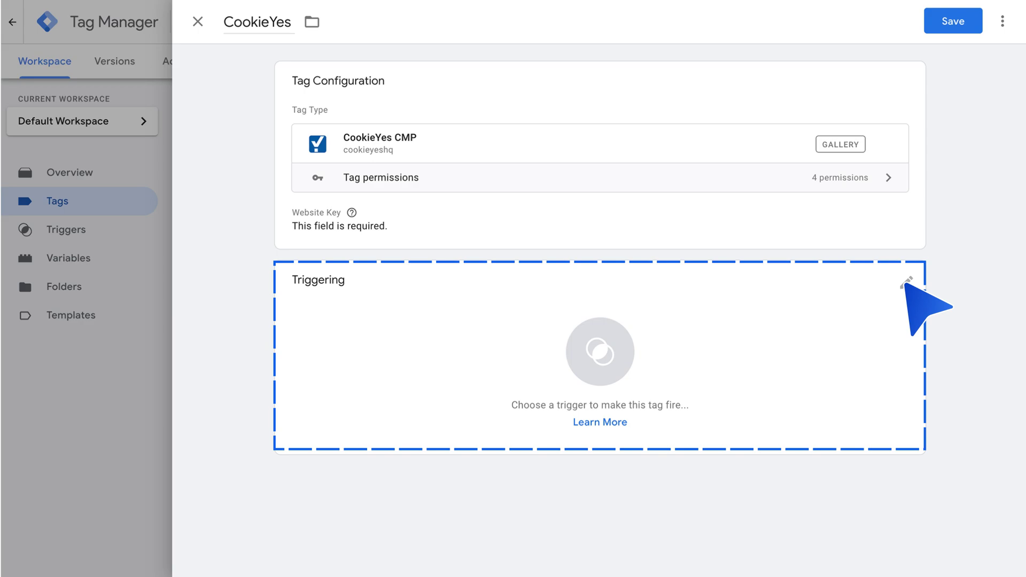
# Assign the Consent Initialization - All Pages trigger to the CookieYes tag and save
pyautogui.click(907, 282)
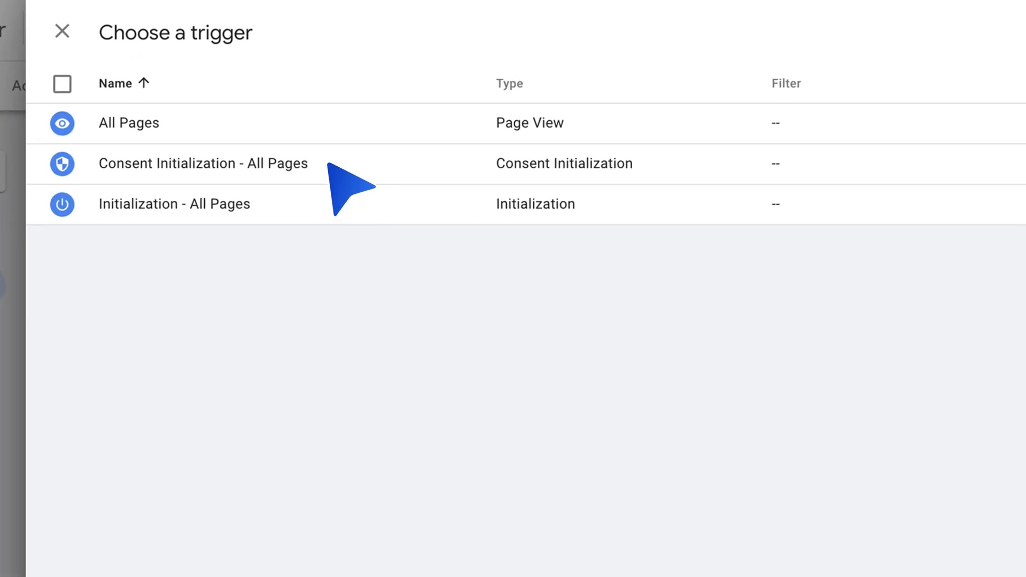
pyautogui.click(328, 164)
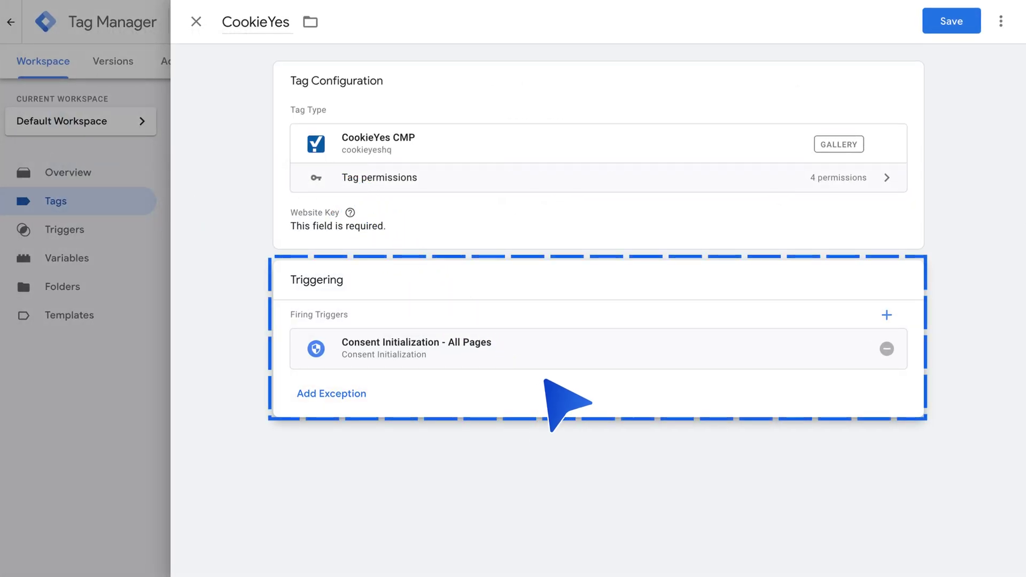
pyautogui.click(951, 22)
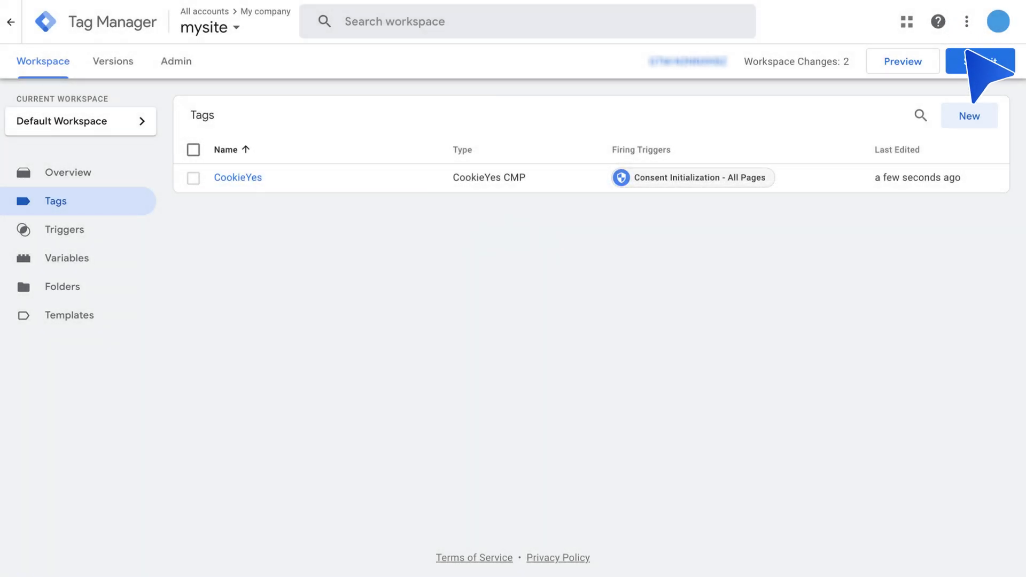
# Submit and publish the workspace changes as live Version 3, then close the summary
pyautogui.click(972, 62)
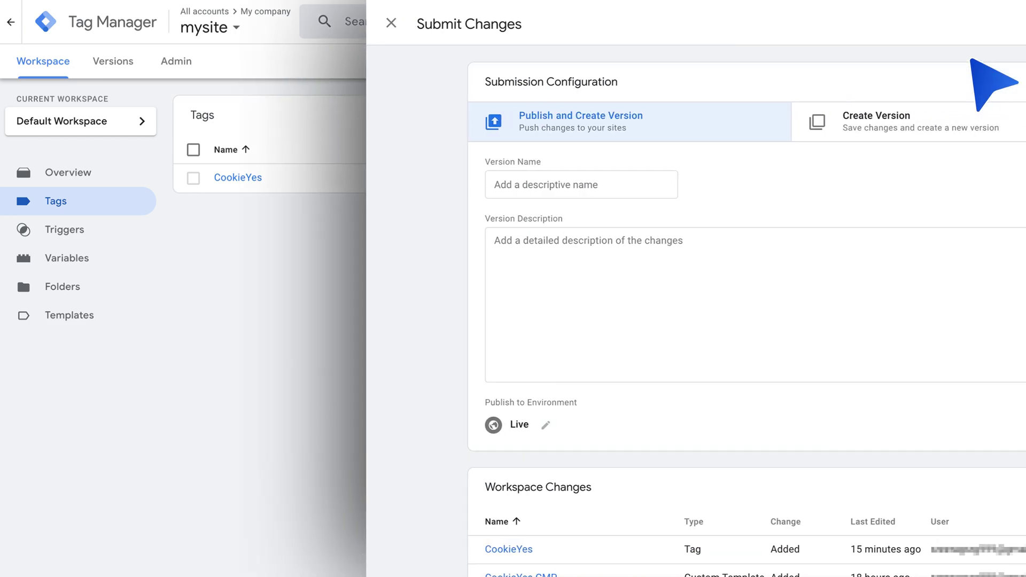
pyautogui.click(970, 21)
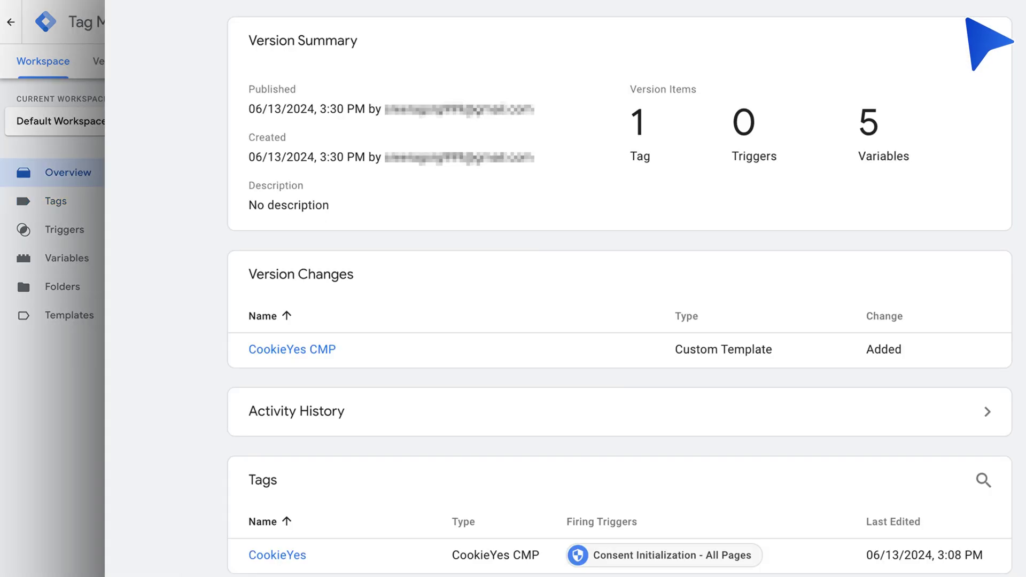
pyautogui.scroll(-8, 983, 37)
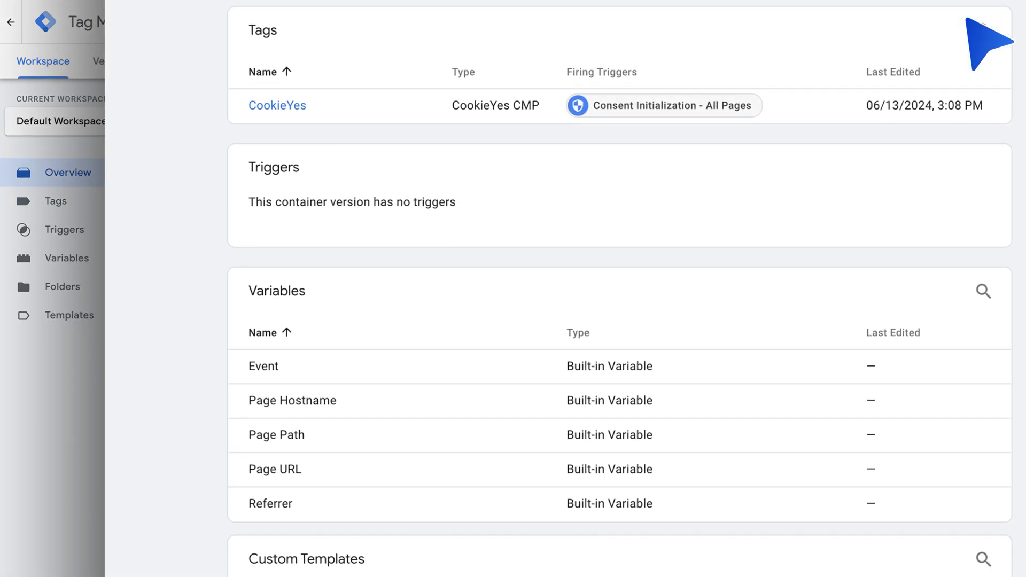
pyautogui.press('Escape')
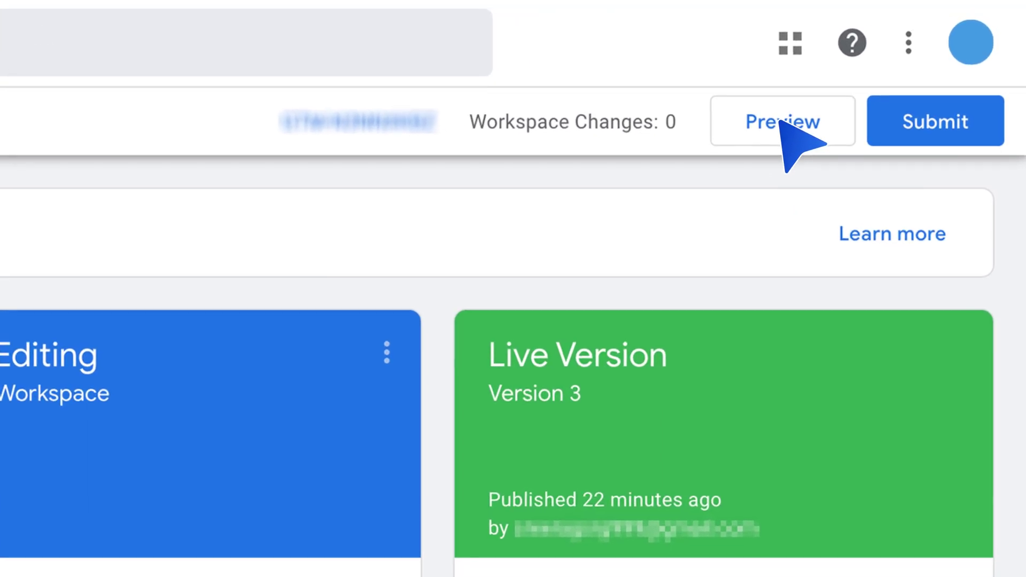
# Preview the container on the pasted site URL and view cookie_consent_update's consent states
pyautogui.click(780, 122)
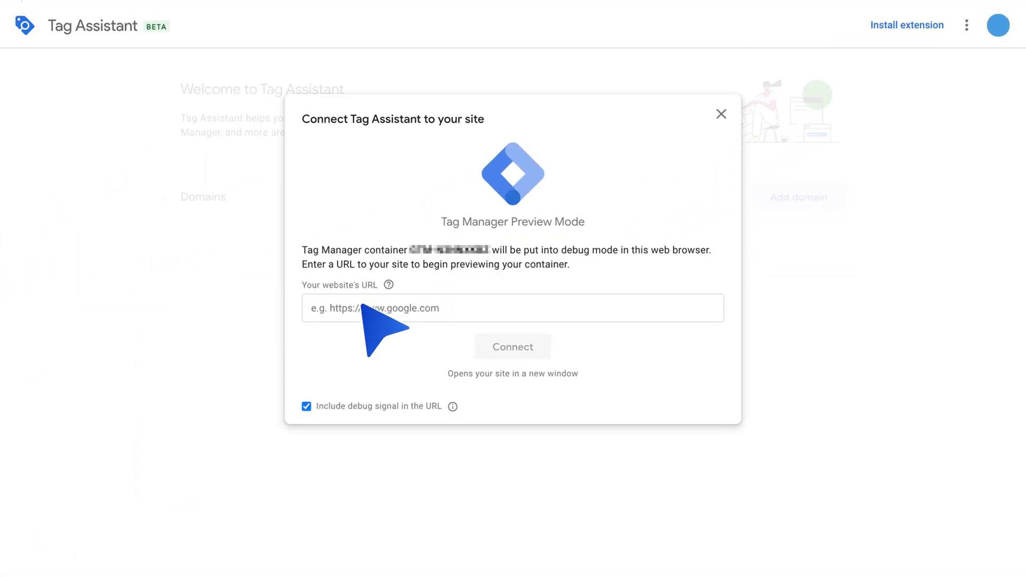
pyautogui.click(363, 306)
pyautogui.write('https://www.yourwebsite.com')
pyautogui.click(508, 345)
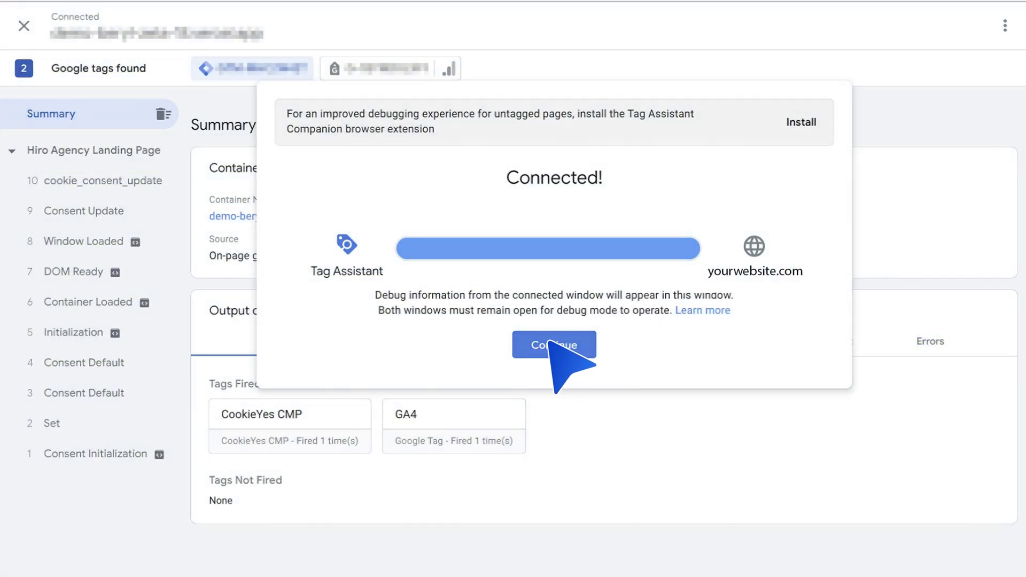
pyautogui.click(550, 345)
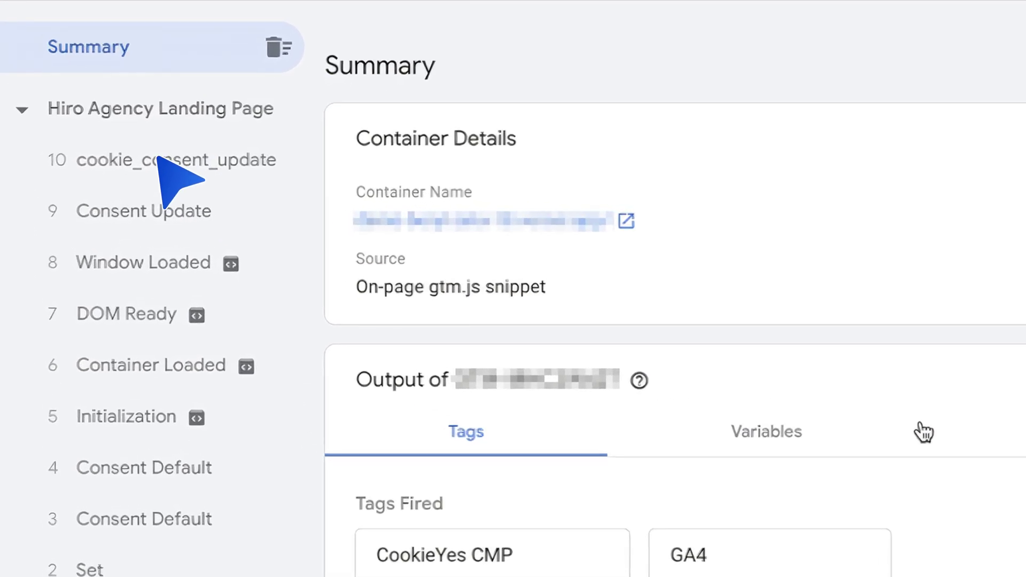
pyautogui.click(158, 159)
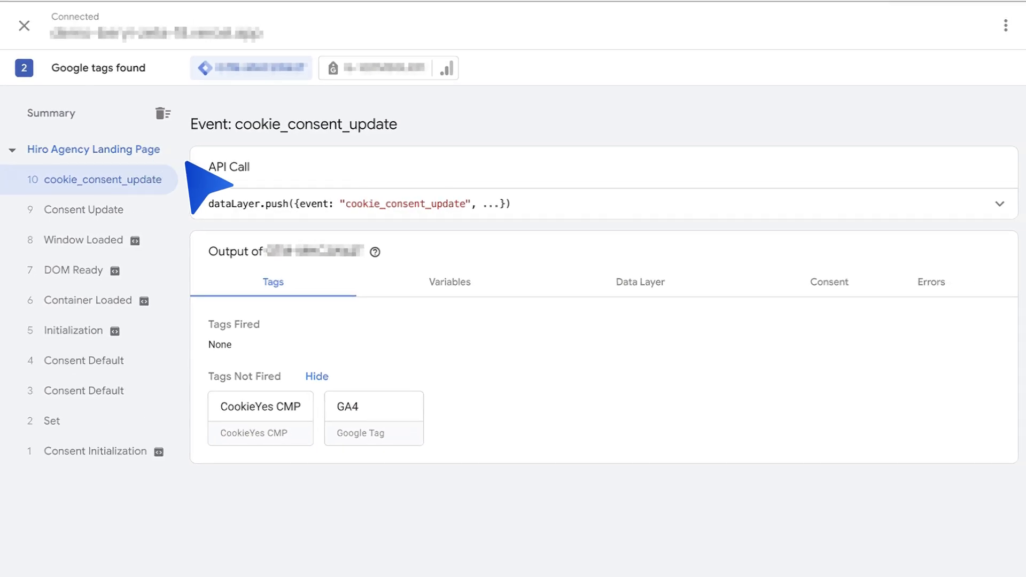
pyautogui.click(826, 280)
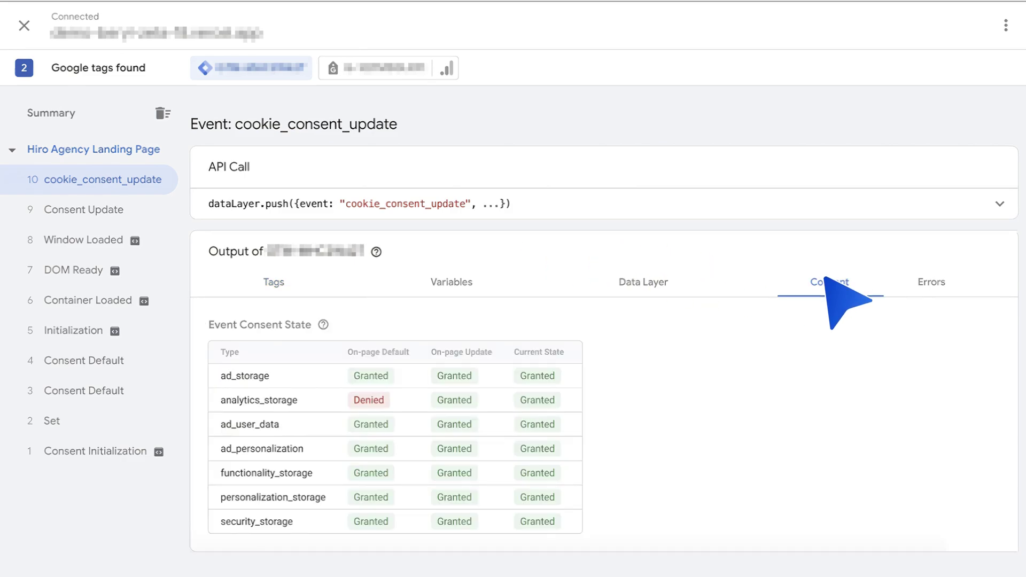